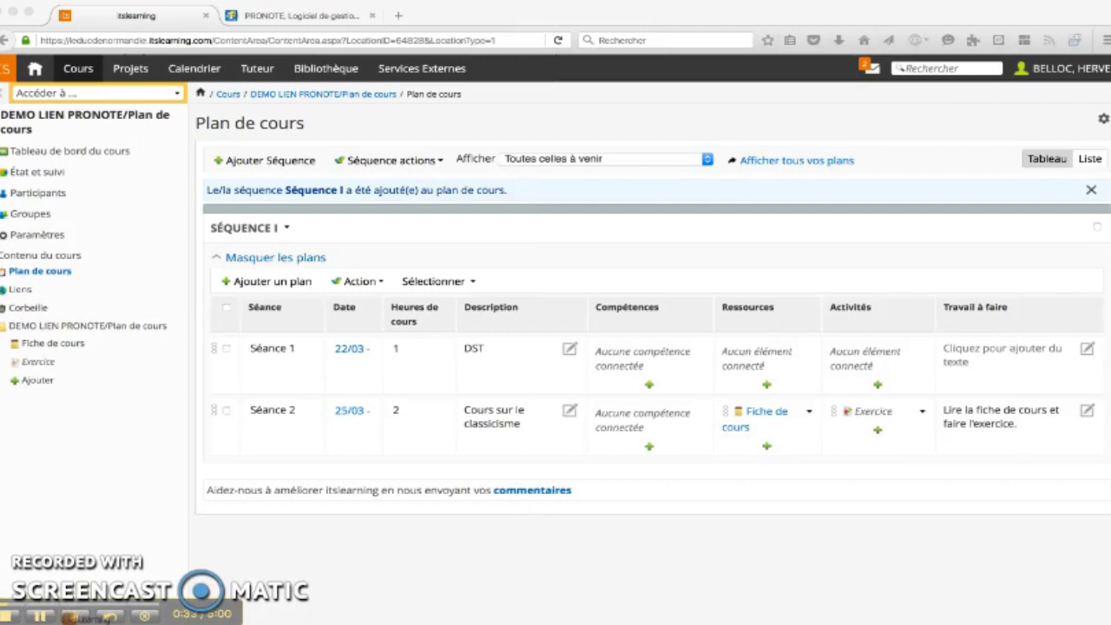
# - Open the course plan's settings and allow anonymous access to the plan
pyautogui.click(1104, 118)
pyautogui.click(1075, 188)
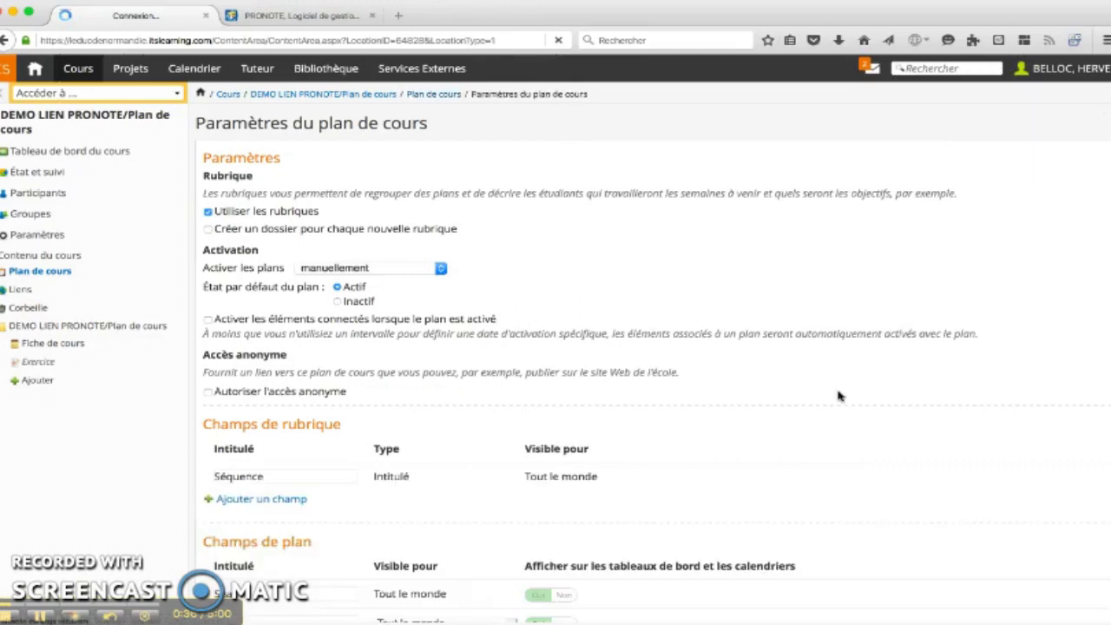
pyautogui.scroll(-3, 826, 426)
pyautogui.scroll(-2, 826, 426)
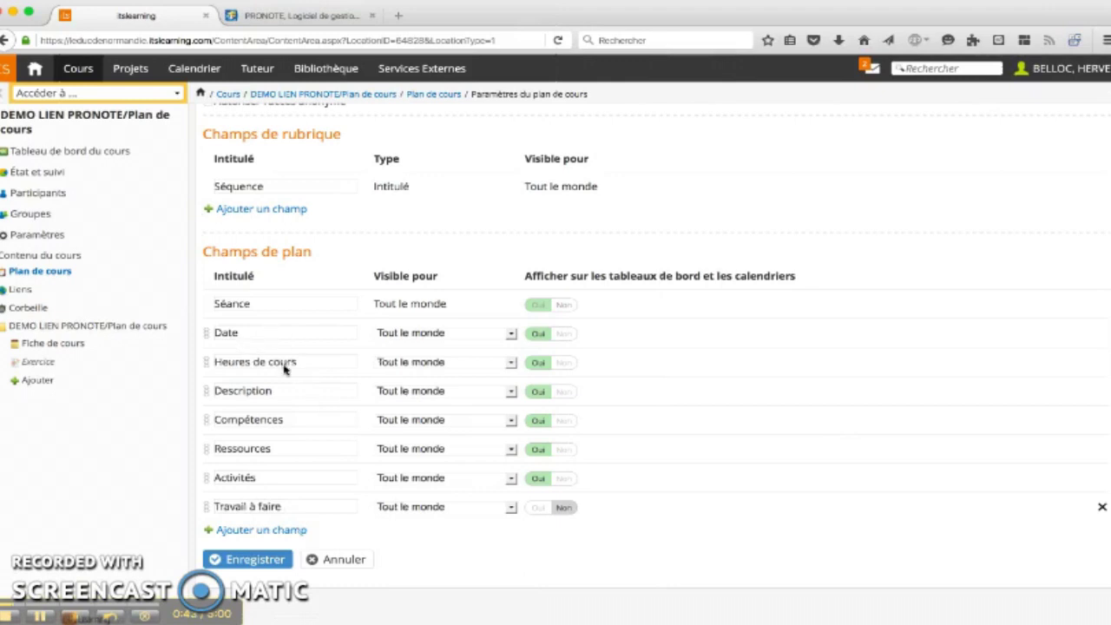
pyautogui.click(40, 616)
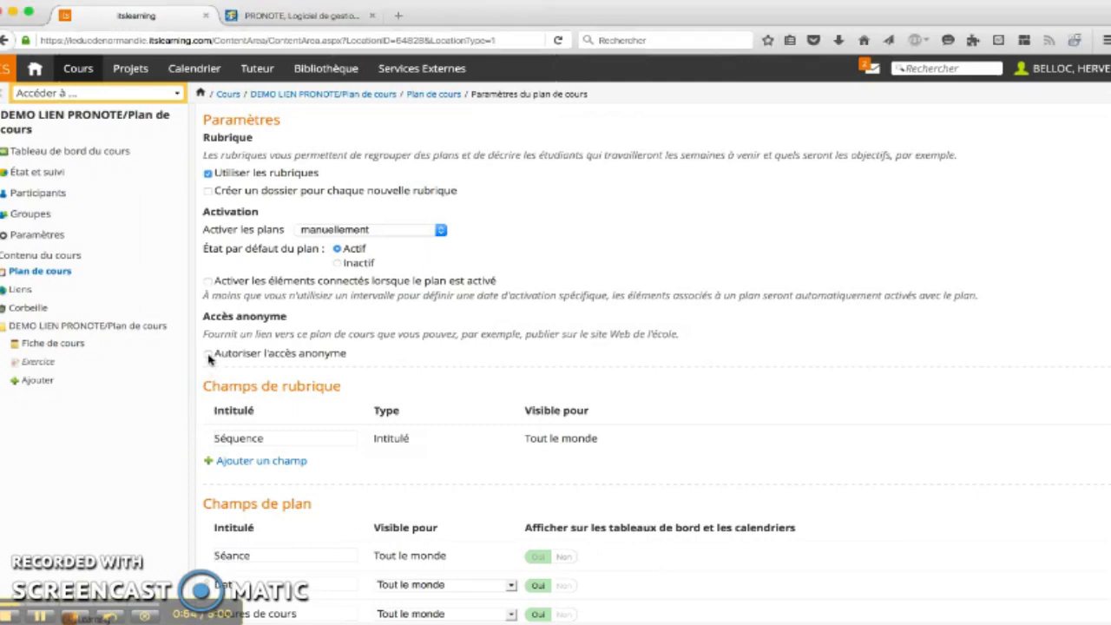
pyautogui.click(208, 355)
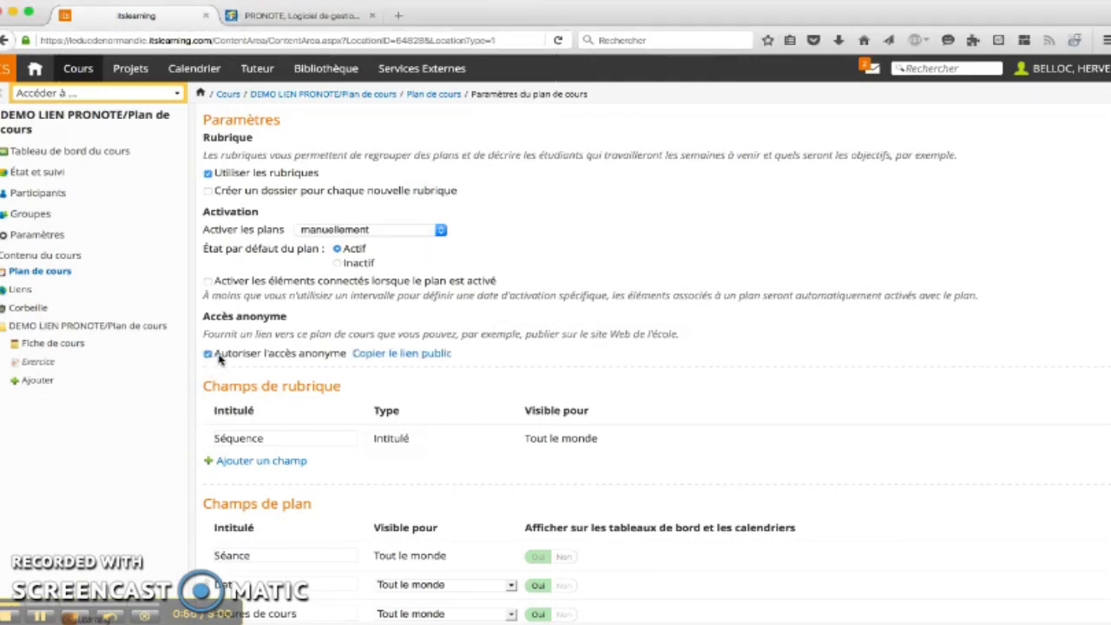
# - Display the course plan's public link and copy its address
pyautogui.click(396, 356)
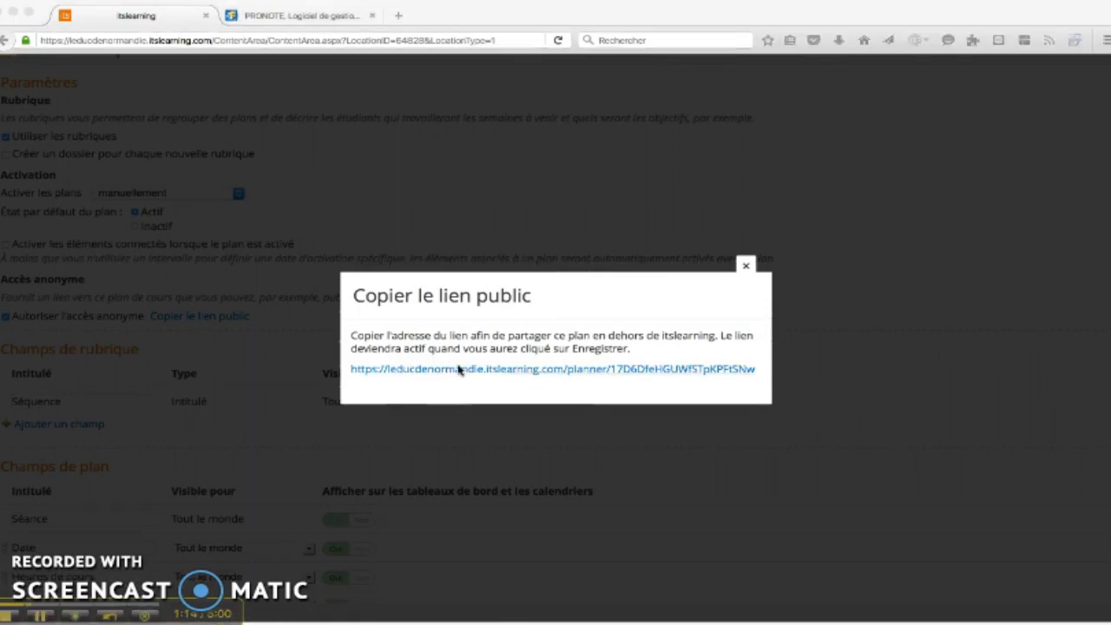
pyautogui.rightClick(458, 369)
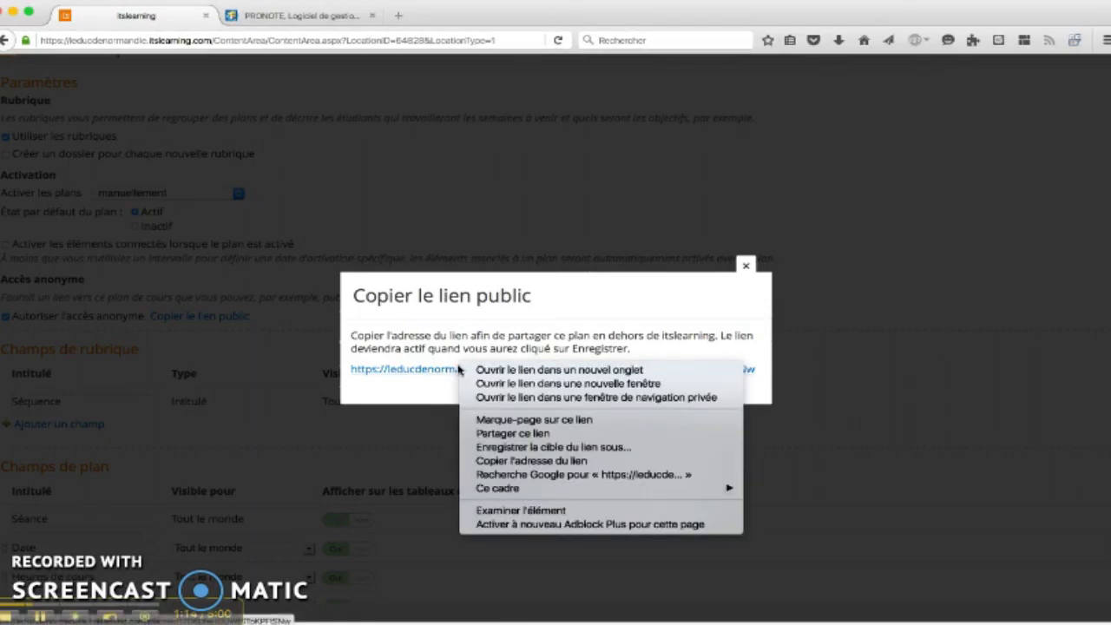
pyautogui.click(487, 461)
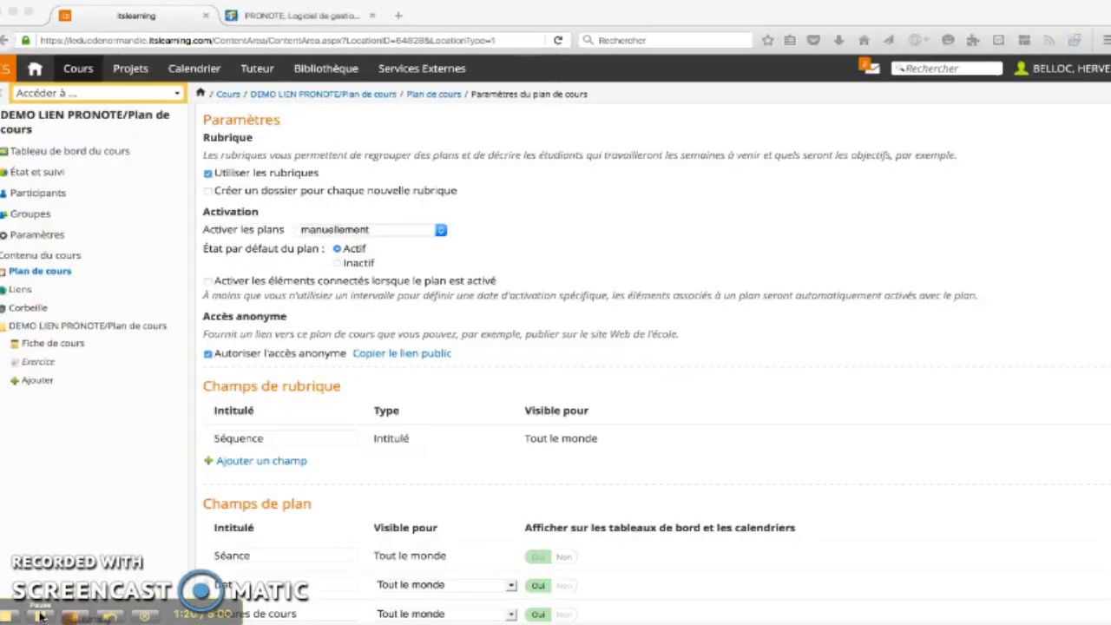
# - Switch to PRONOTE and enter "Cahier de textes ENT" as the content of the 1 ES French class on 22 March 2016
pyautogui.click(319, 25)
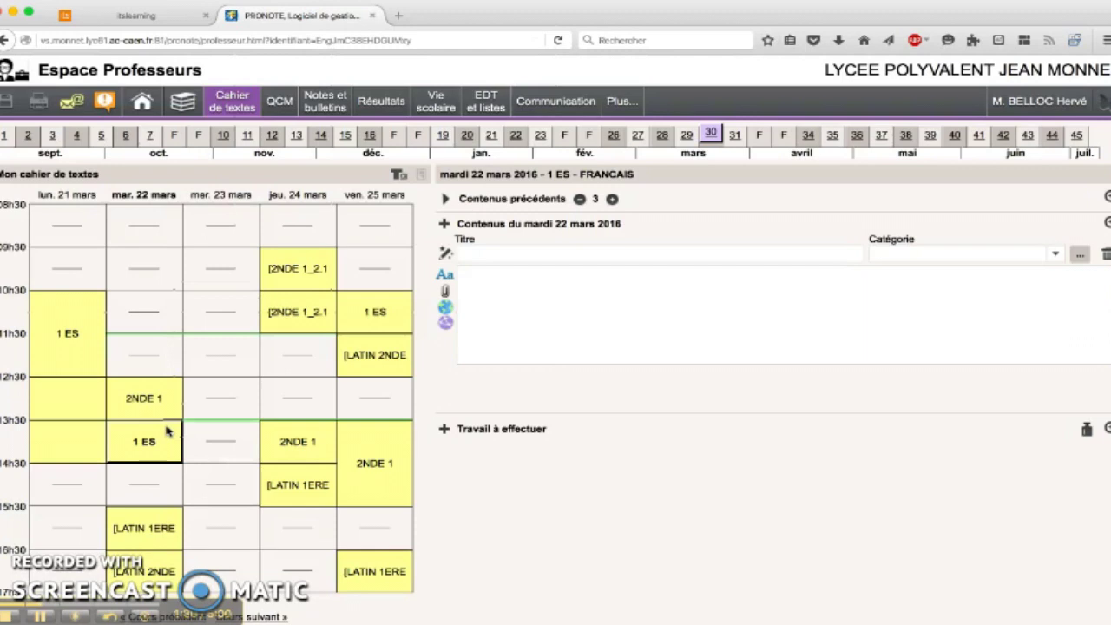
pyautogui.click(499, 300)
pyautogui.write('Ca')
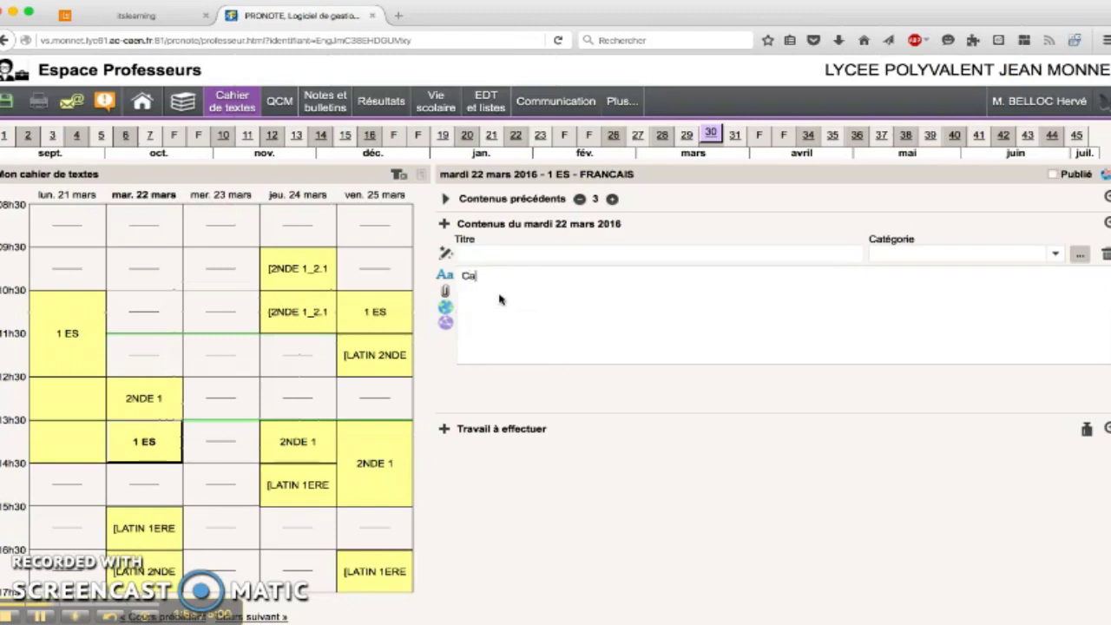
pyautogui.write('hier de textes ENT')
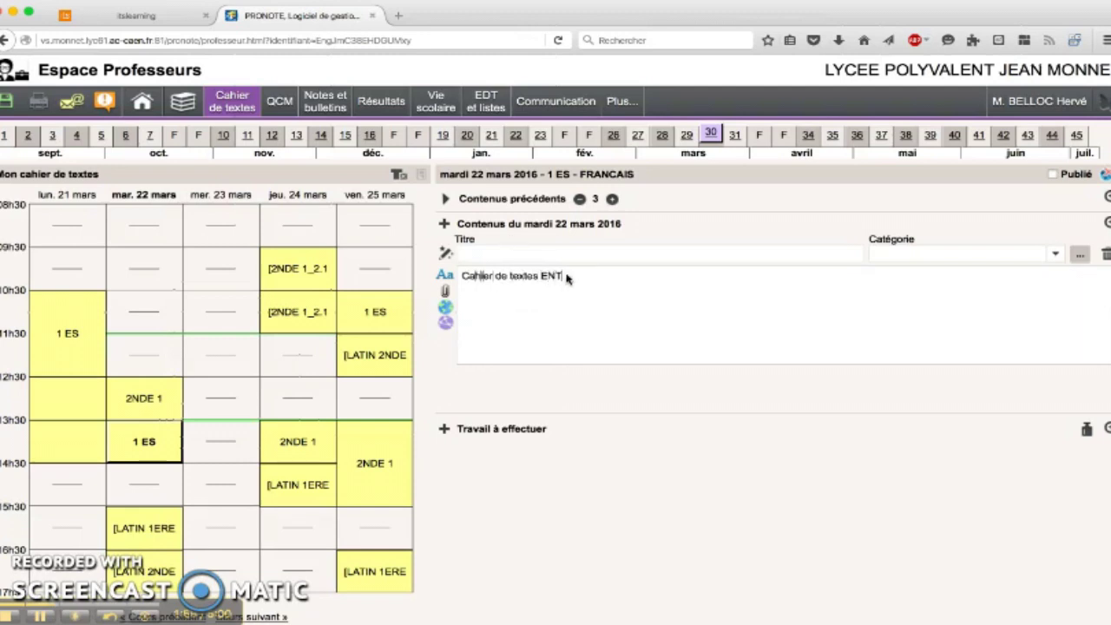
# - Link the text "Cahier de textes ENT" to the copied itslearning plan address and save the class content
pyautogui.moveTo(558, 277); pyautogui.dragTo(462, 277)
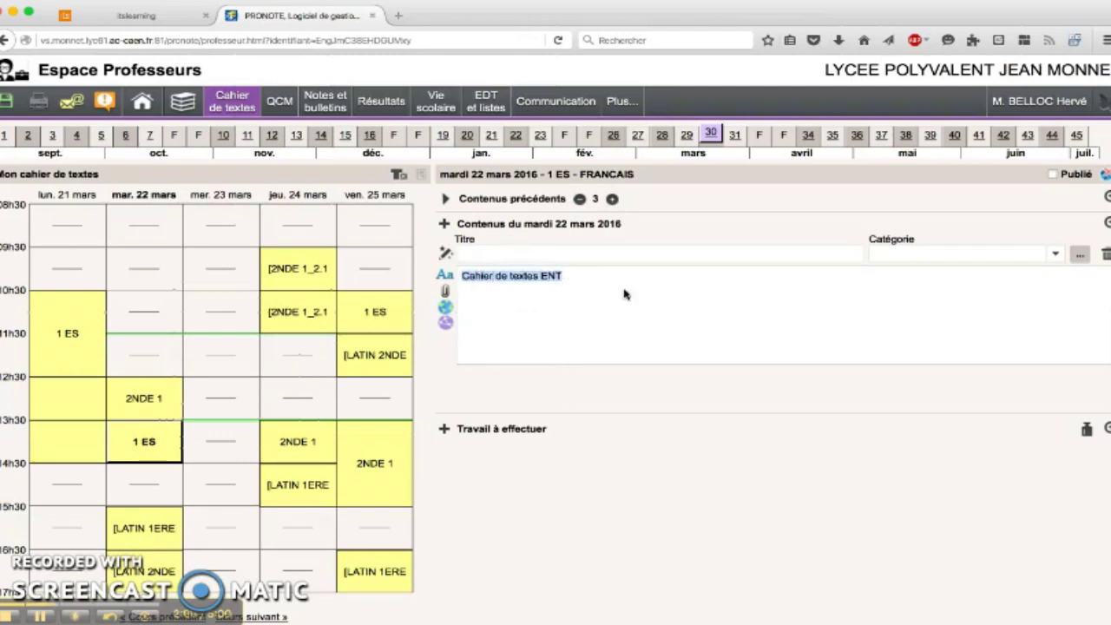
pyautogui.click(1107, 223)
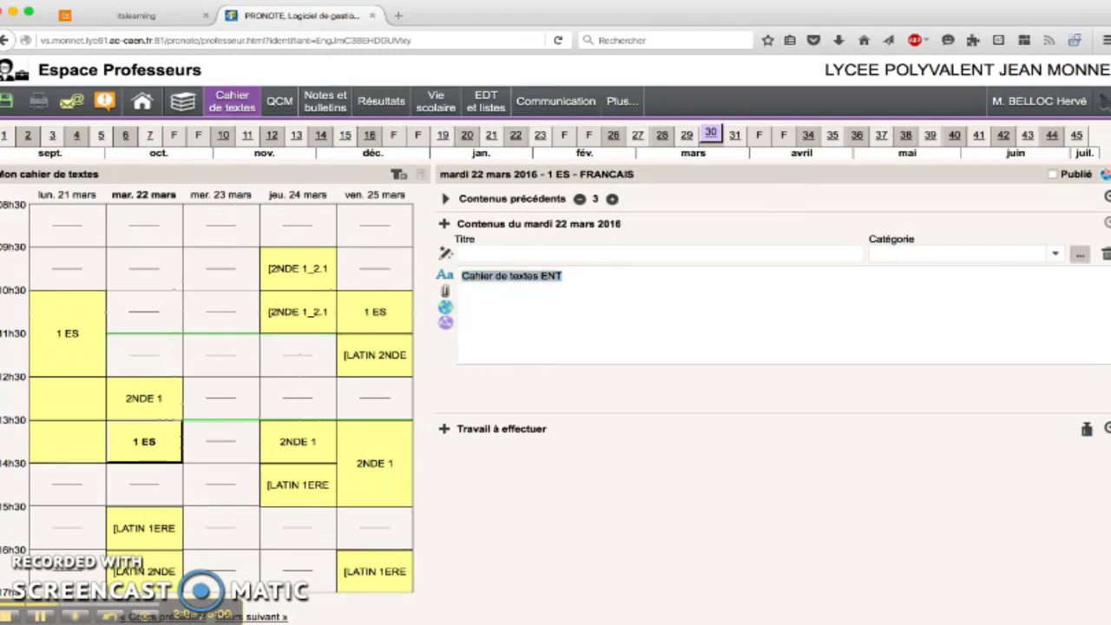
pyautogui.moveTo(127, 264); pyautogui.dragTo(26, 263)
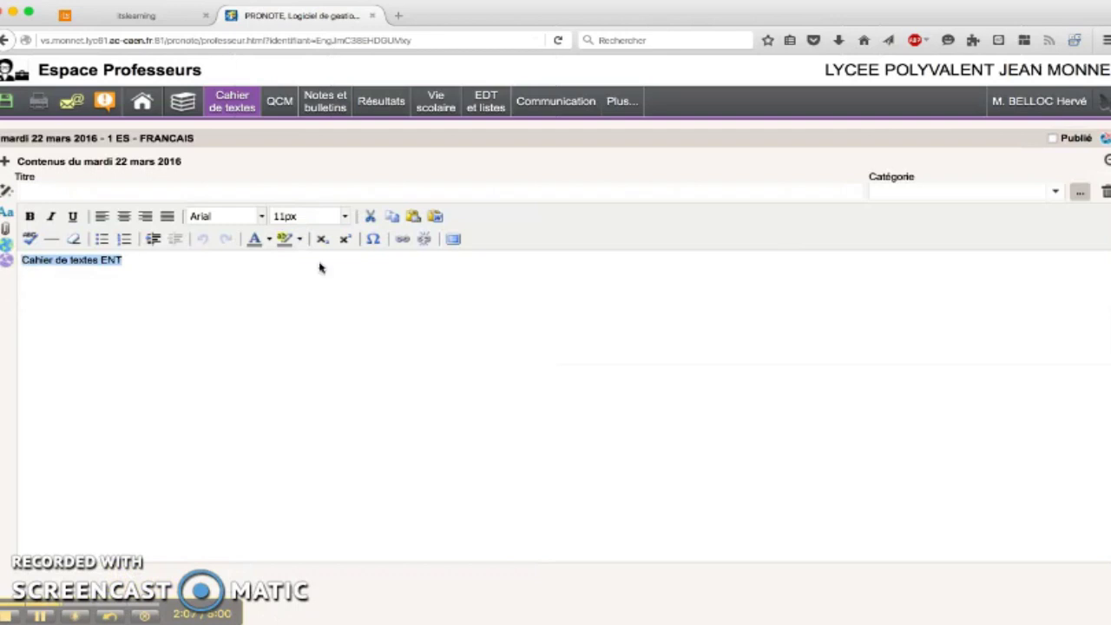
pyautogui.click(404, 240)
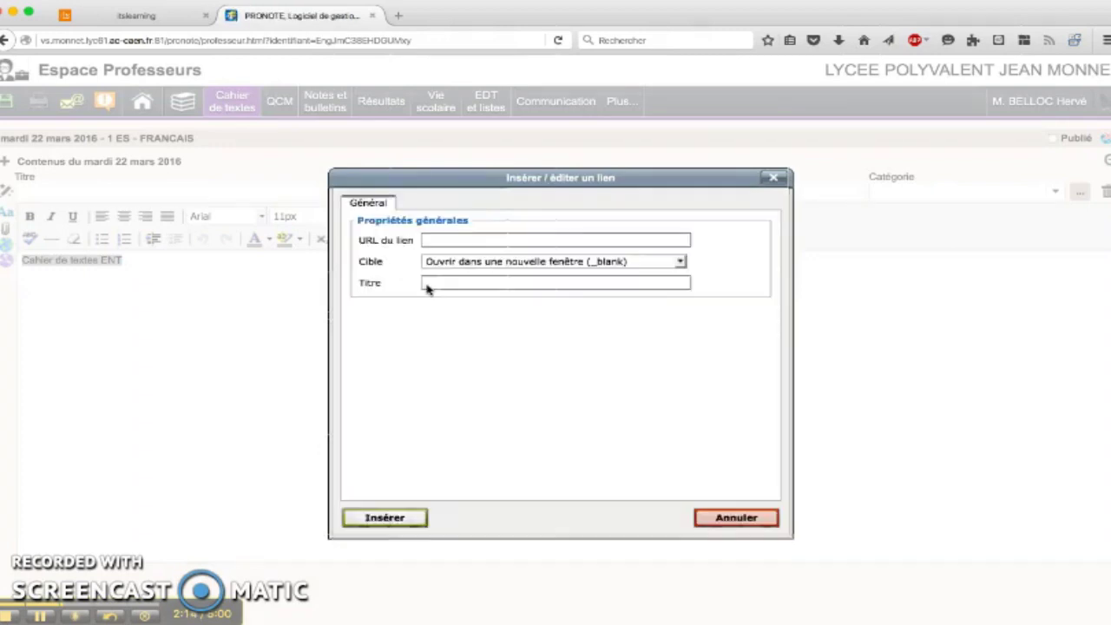
pyautogui.click(446, 242)
pyautogui.press('super+v')
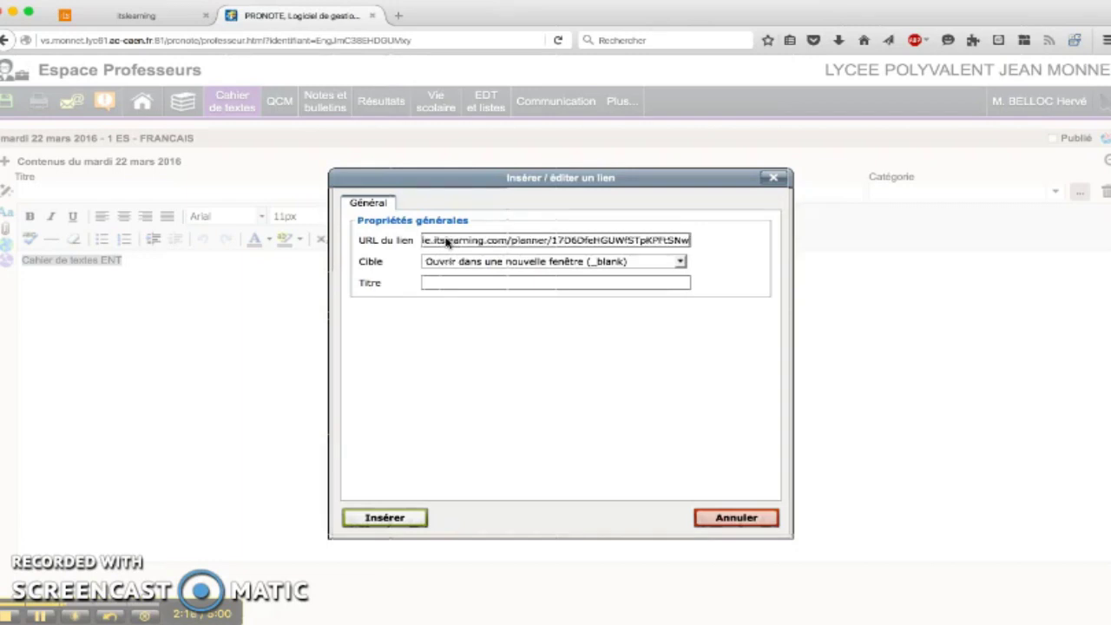
pyautogui.click(384, 517)
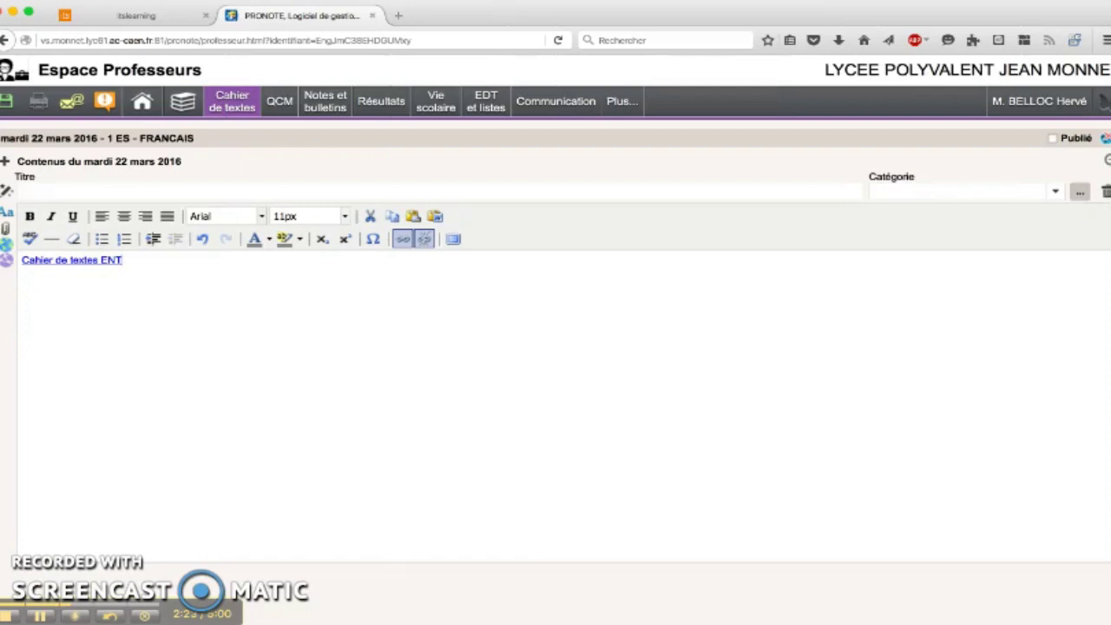
pyautogui.click(1109, 160)
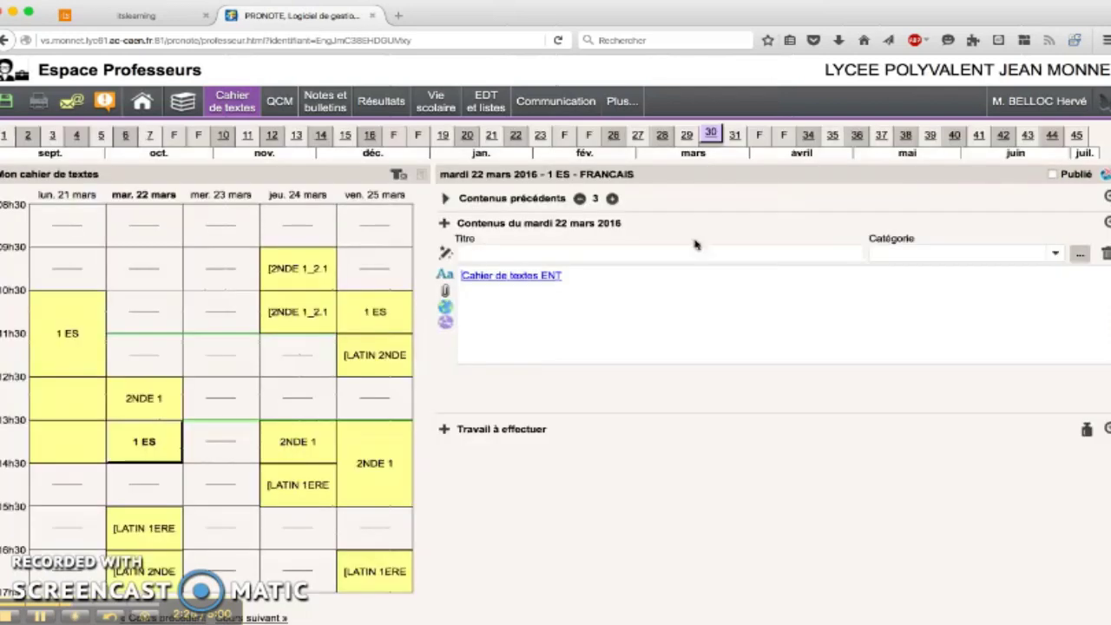
pyautogui.click(12, 103)
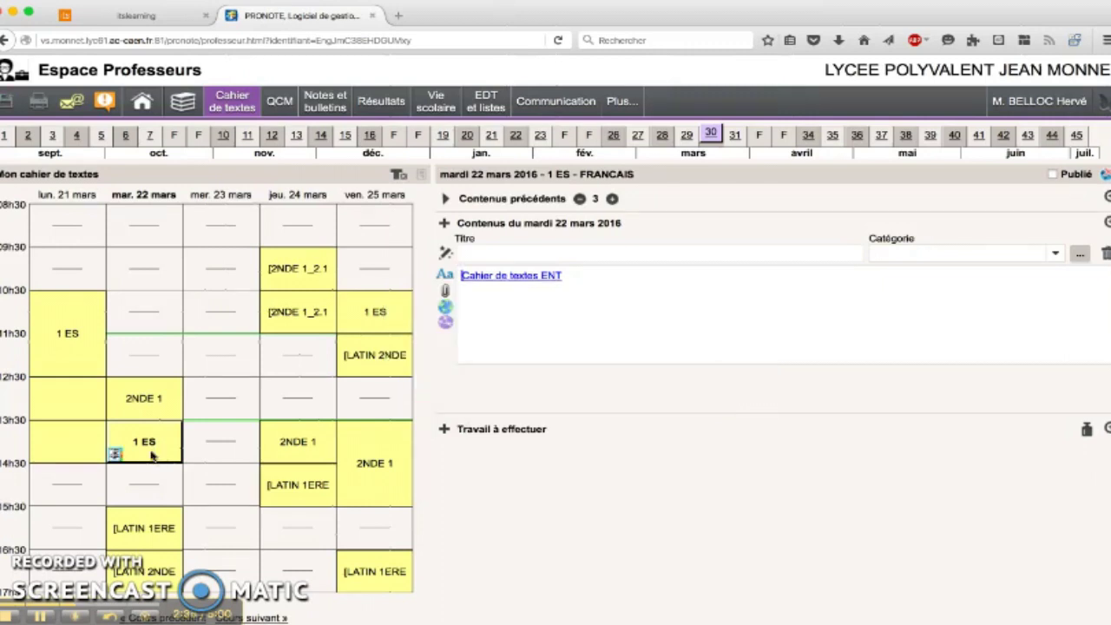
# - Add a lesson assignment under "Travail à effectuer" for the 22 March 1 ES class and copy the "Cahier de textes ENT" link into it
pyautogui.click(444, 431)
pyautogui.moveTo(502, 435)
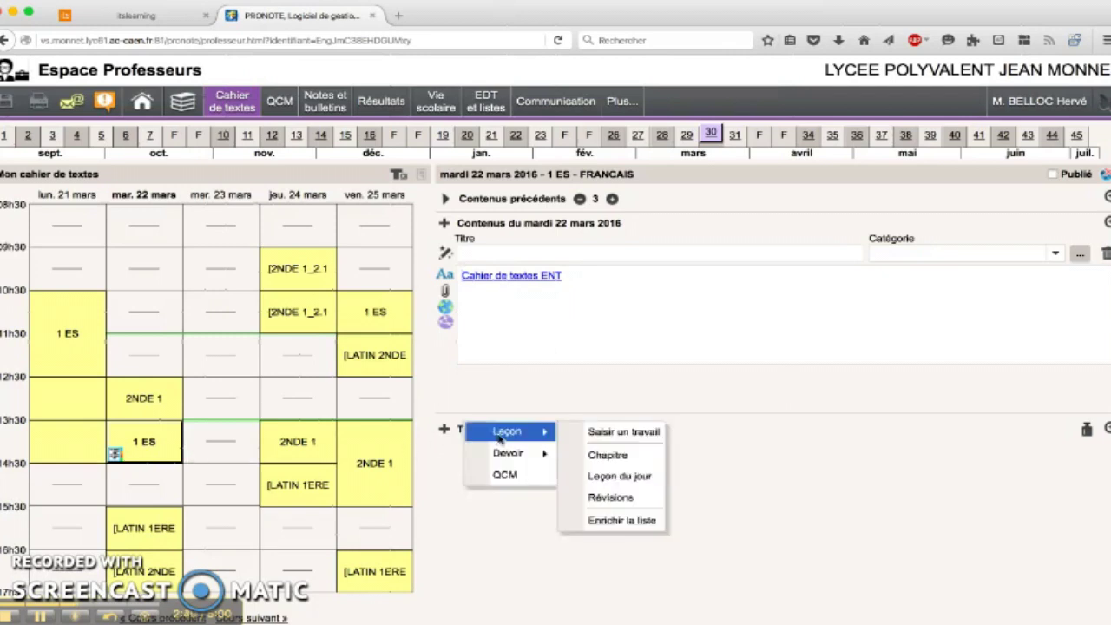
pyautogui.click(612, 433)
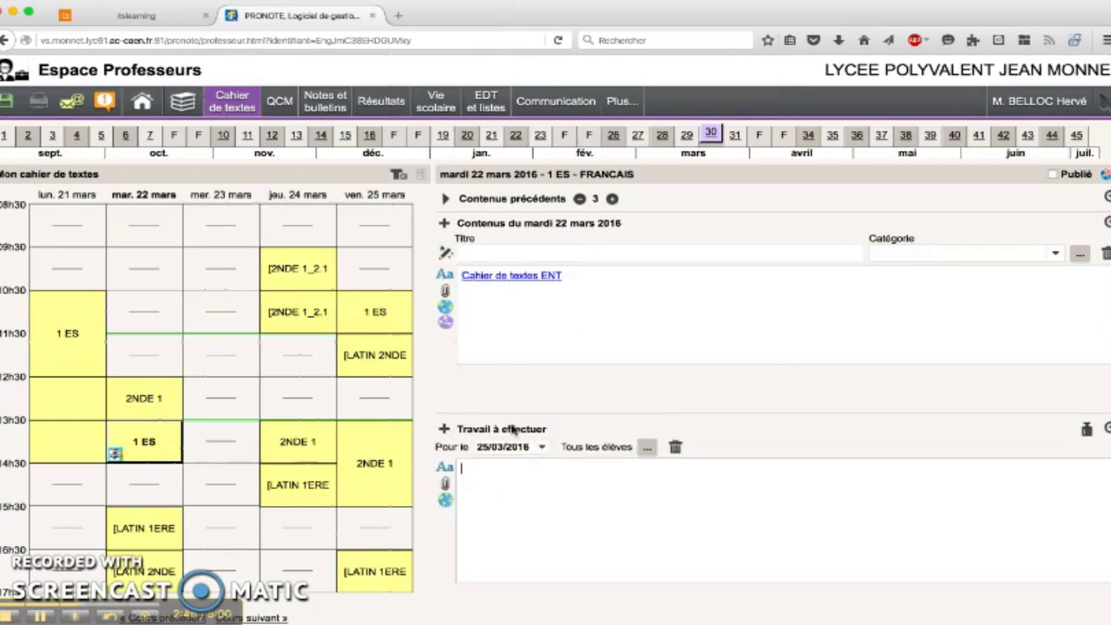
pyautogui.moveTo(538, 284); pyautogui.dragTo(464, 282)
pyautogui.hotkey('ctrl', 'c')
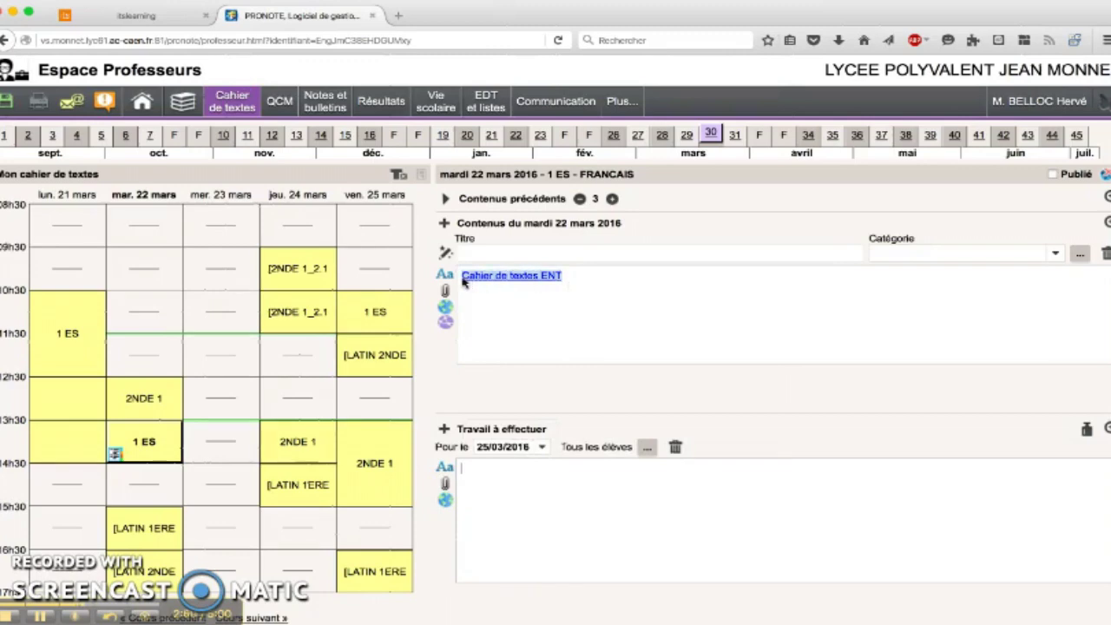
pyautogui.click(484, 475)
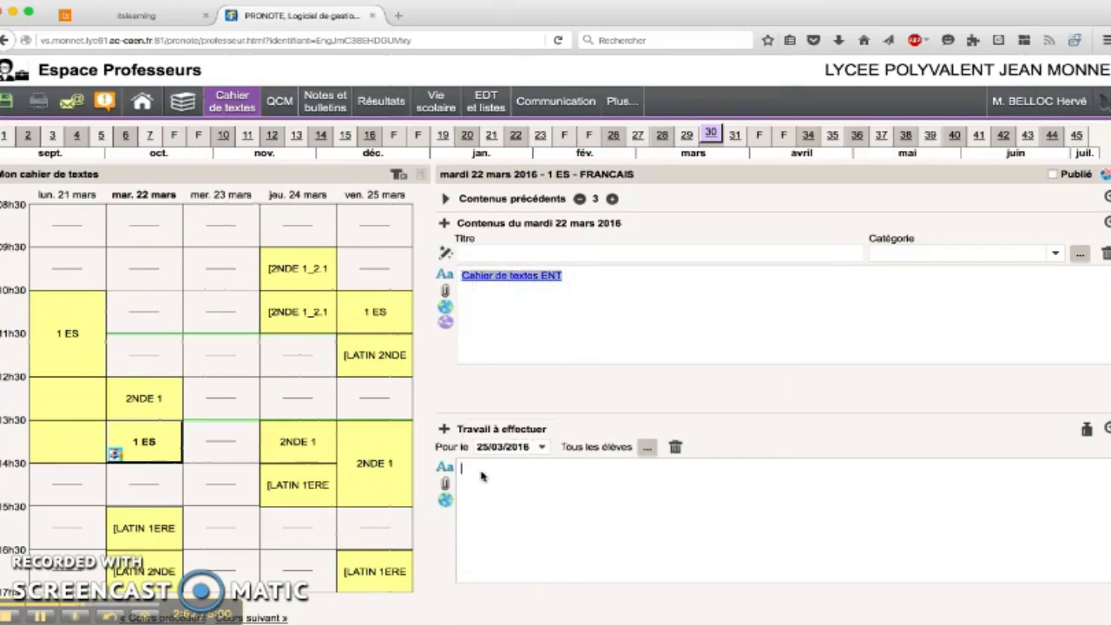
pyautogui.hotkey('ctrl', 'v')
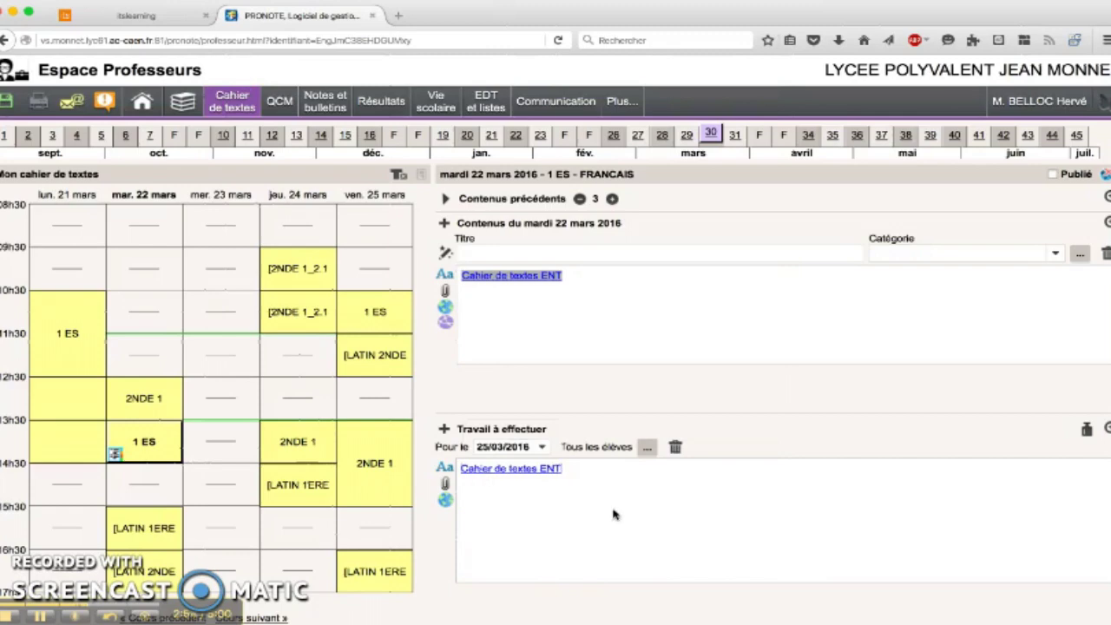
# - Paste the "Cahier de textes ENT" link into the content of the 1 ES class on Friday 25 March 2016 and save
pyautogui.click(376, 312)
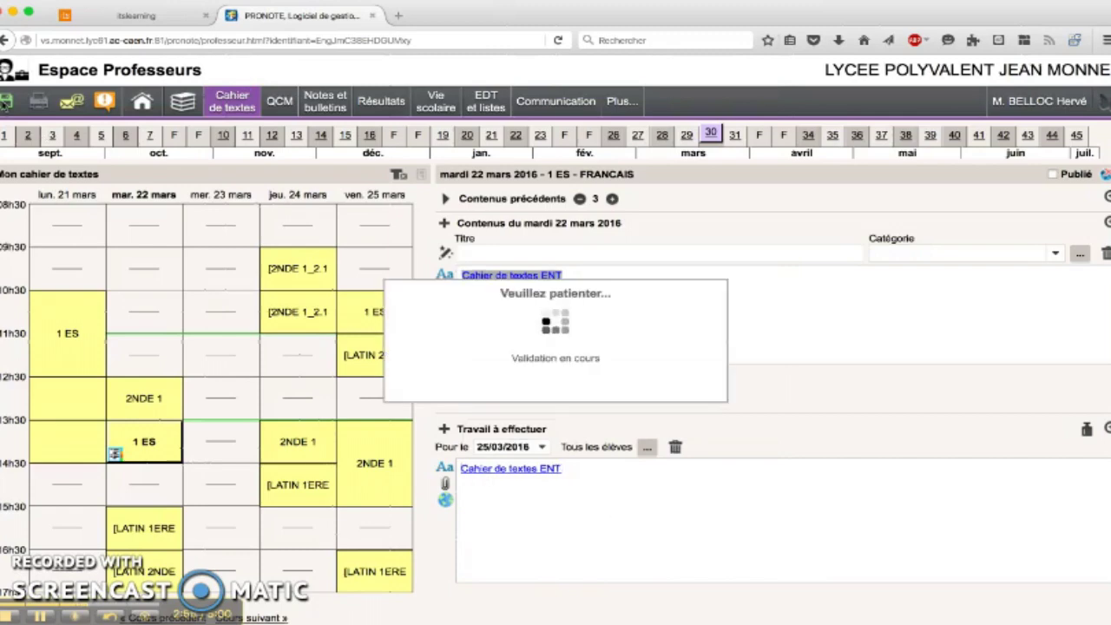
pyautogui.click(506, 298)
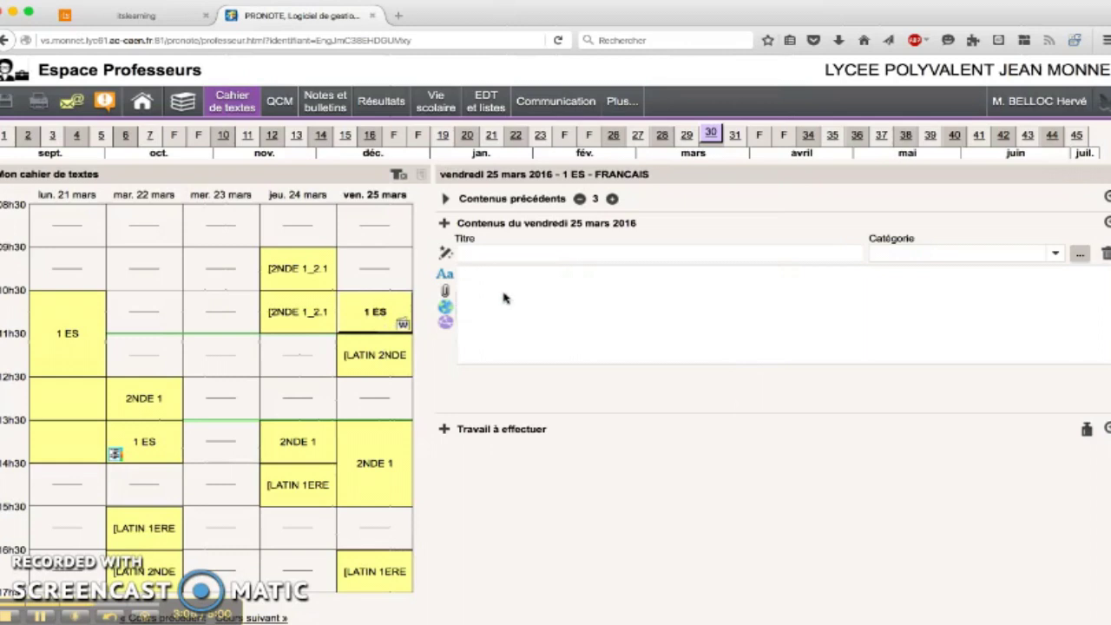
pyautogui.press('super+v')
pyautogui.click(13, 106)
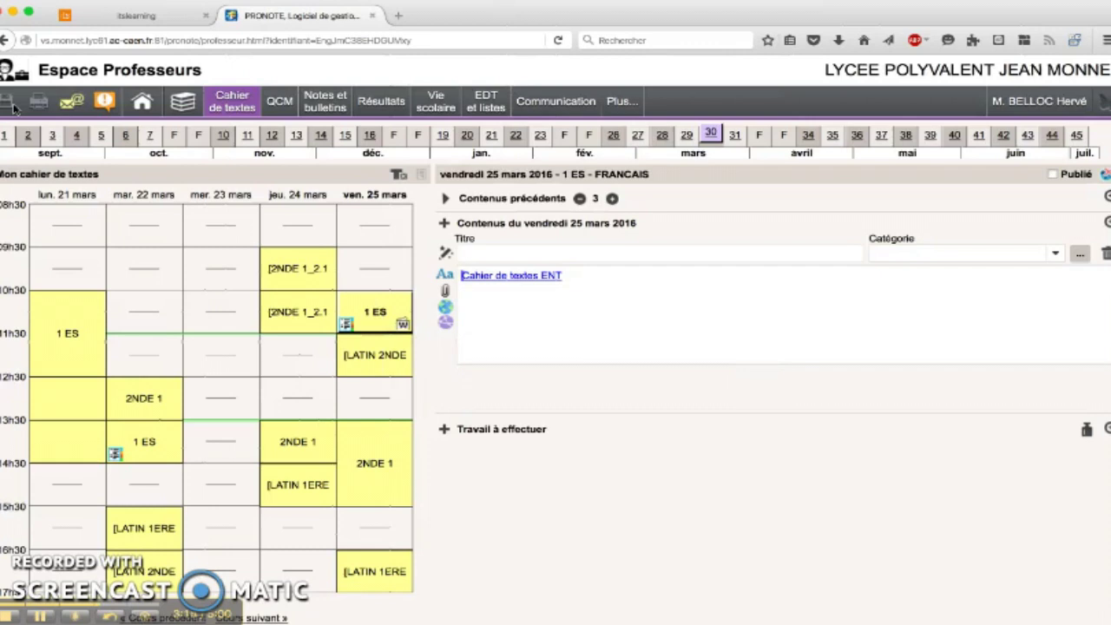
# - Switch back to itslearning and save the course plan settings
pyautogui.click(42, 616)
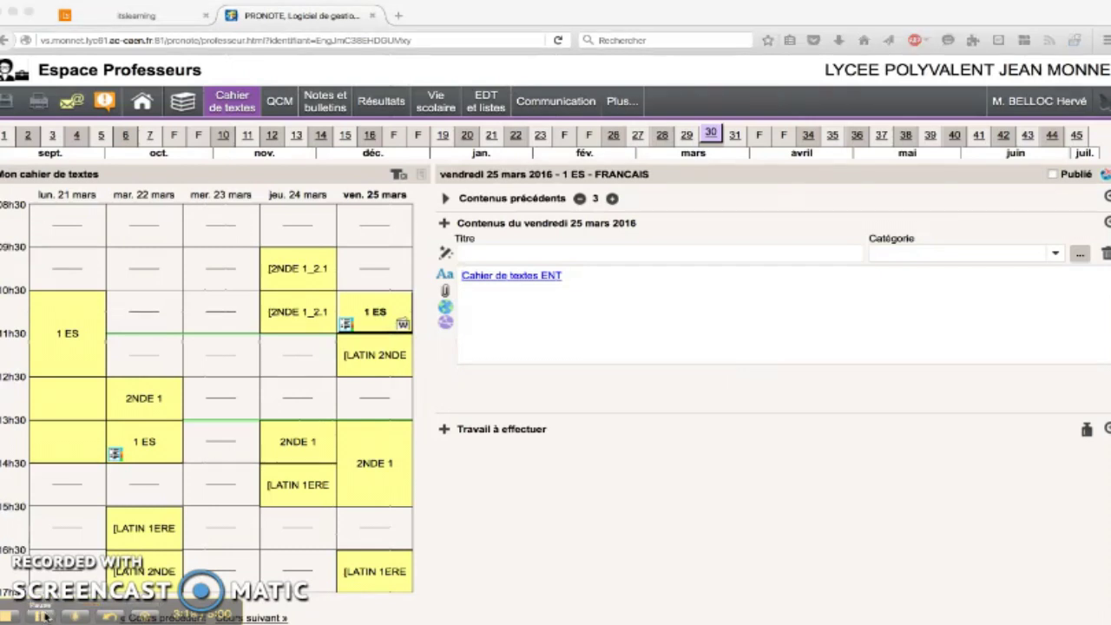
pyautogui.click(150, 18)
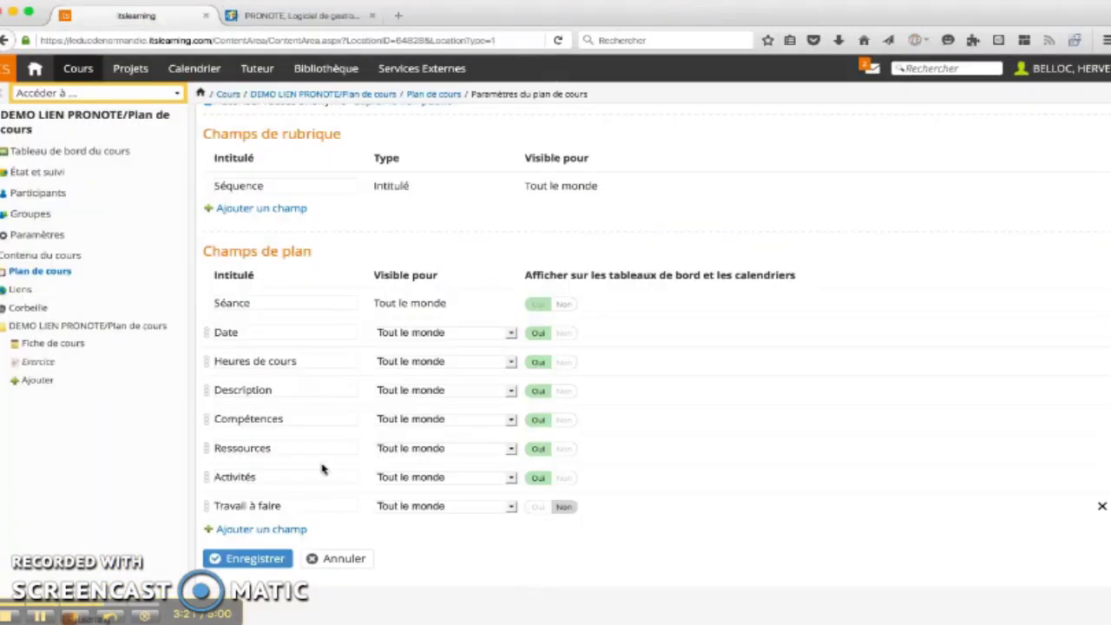
pyautogui.click(253, 560)
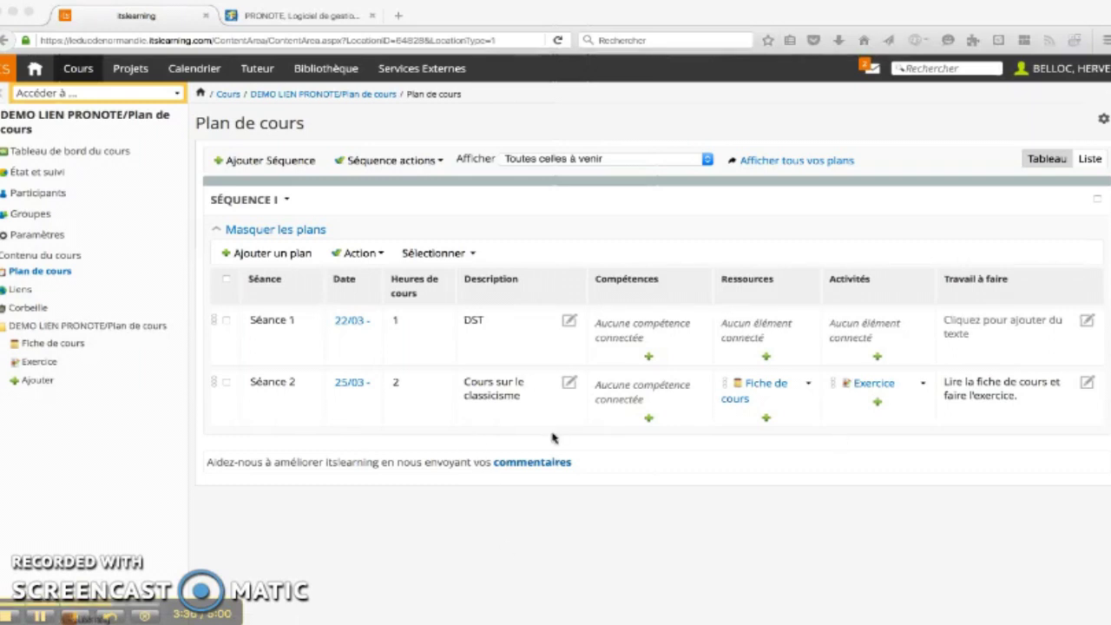
# - In PRONOTE, view the French homework due 25 March, follow its "Cahier de textes ENT" link and expand the plans of Séquence I
pyautogui.click(333, 19)
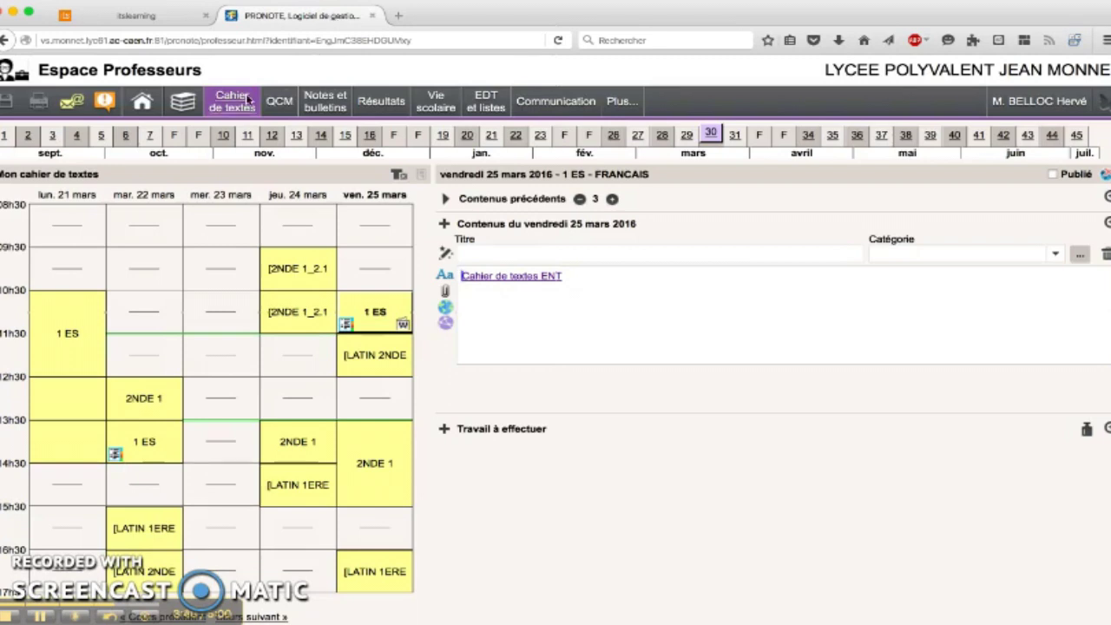
pyautogui.moveTo(241, 106)
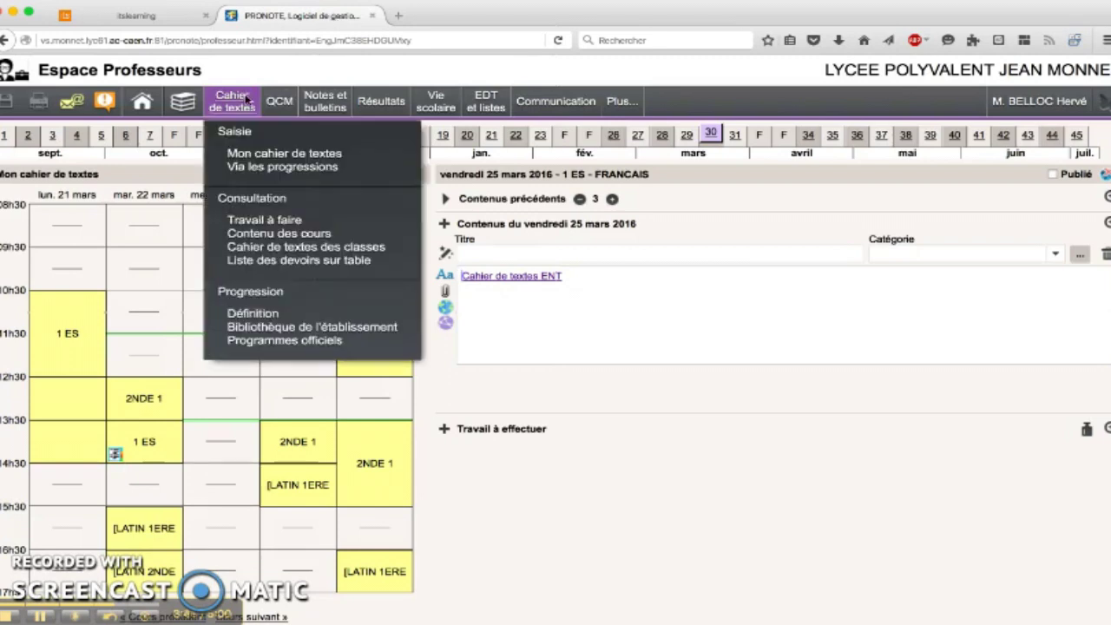
pyautogui.click(262, 221)
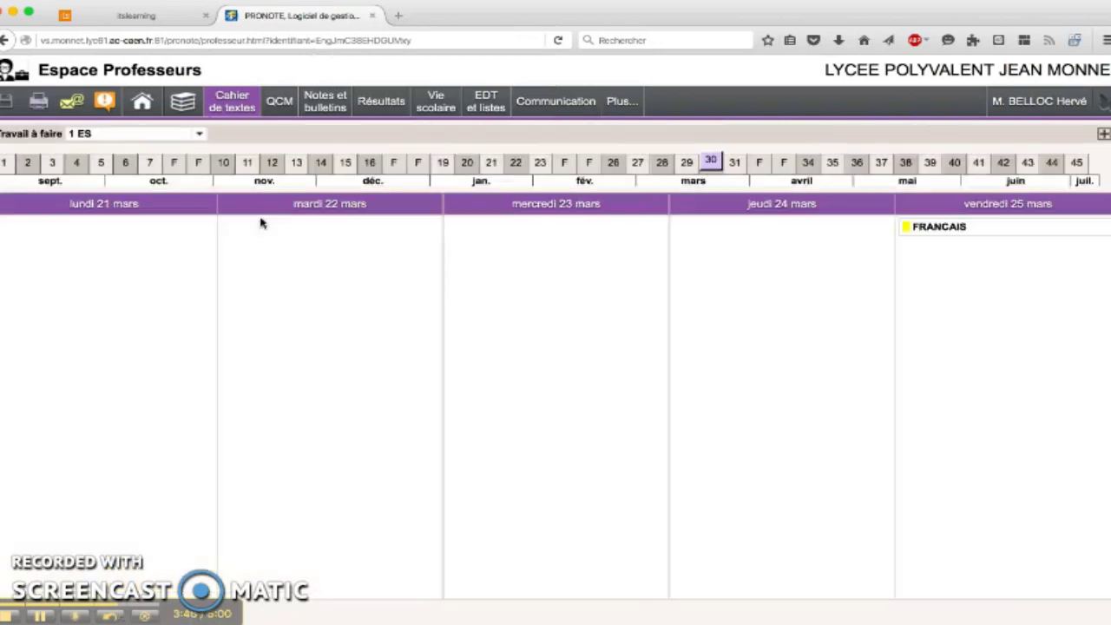
pyautogui.click(949, 232)
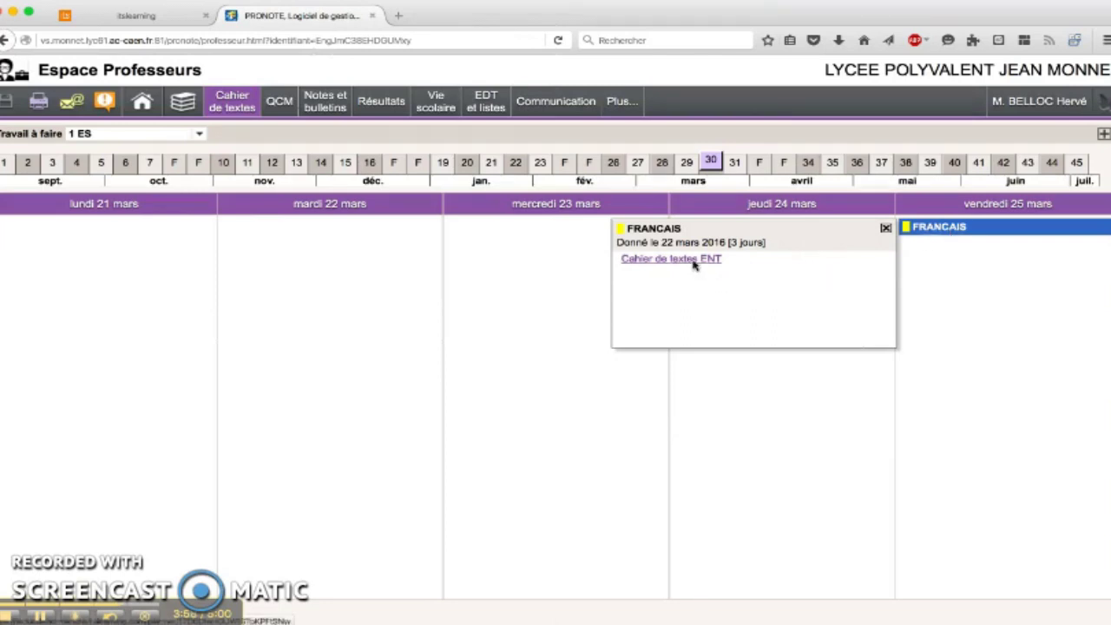
pyautogui.click(694, 260)
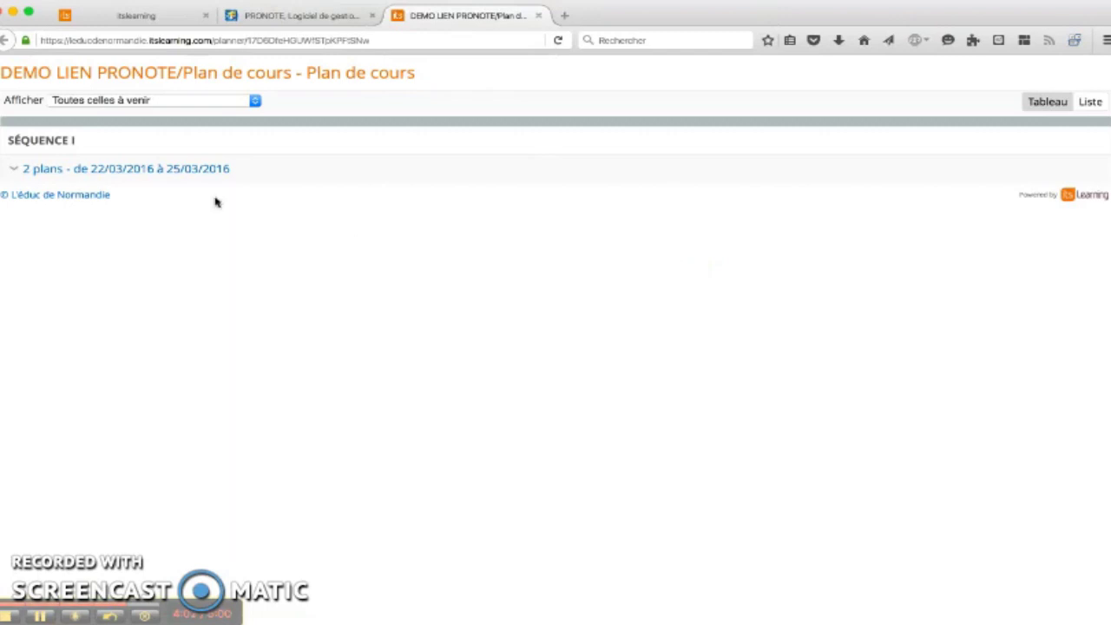
pyautogui.click(102, 170)
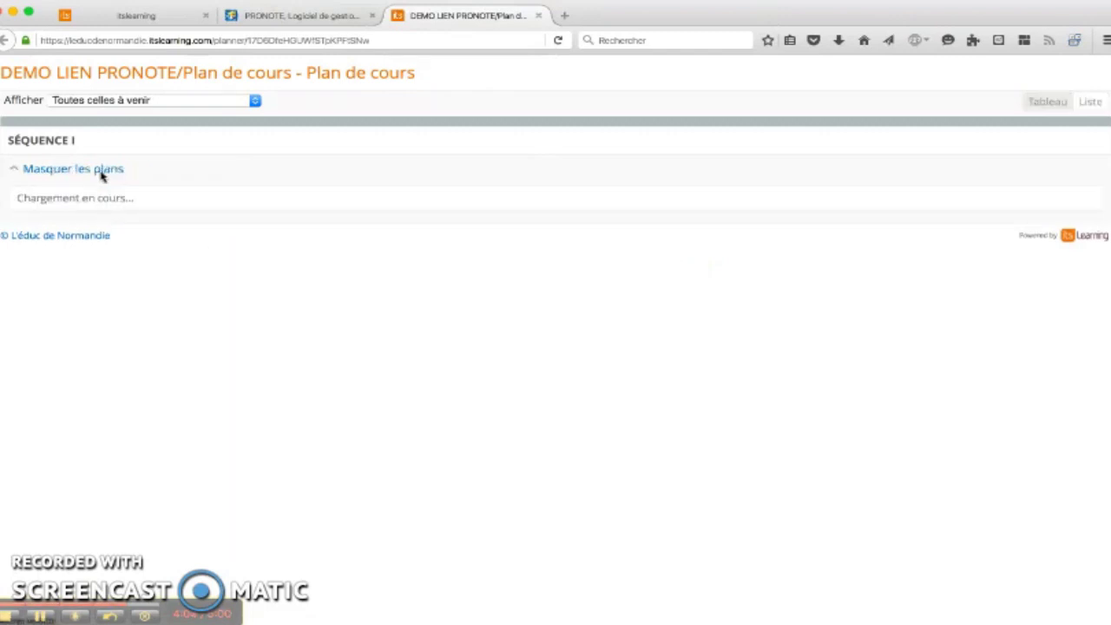